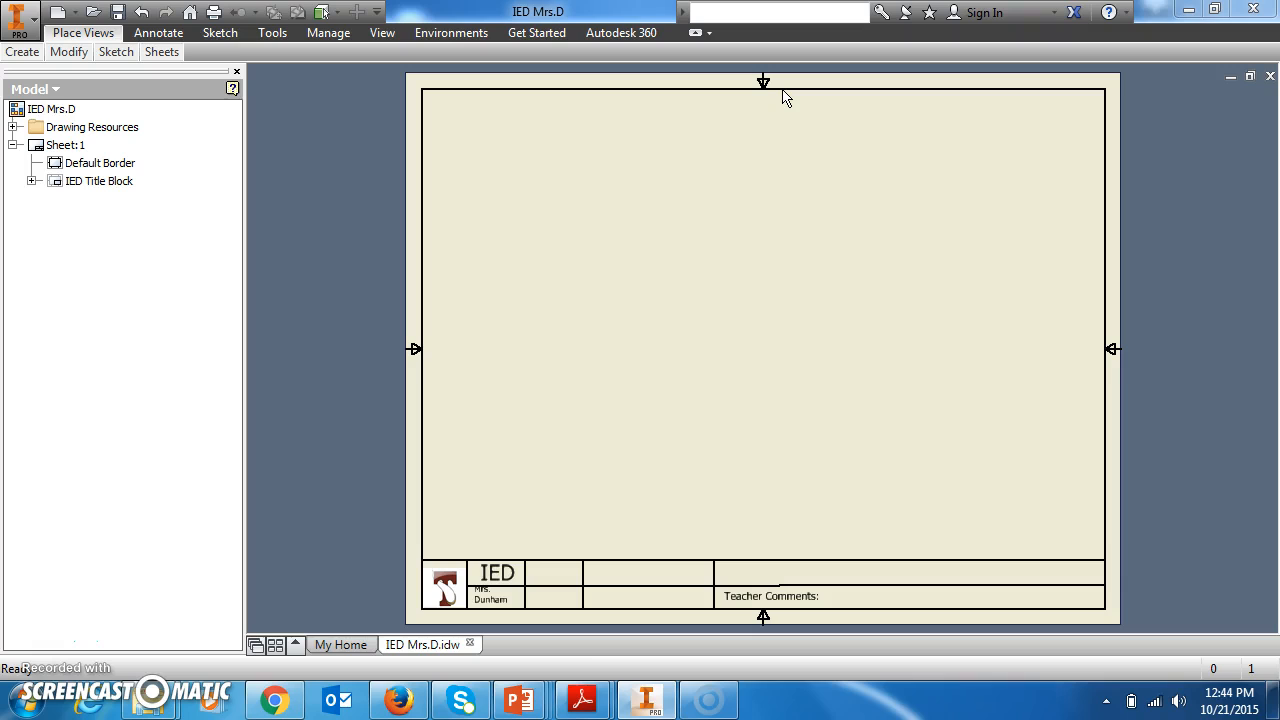
- Try to save a copy of the drawing as the template IED Mrs.D in the Templates folder, replacing the existing file
{"action": "left_click", "coordinate": [17, 20]}
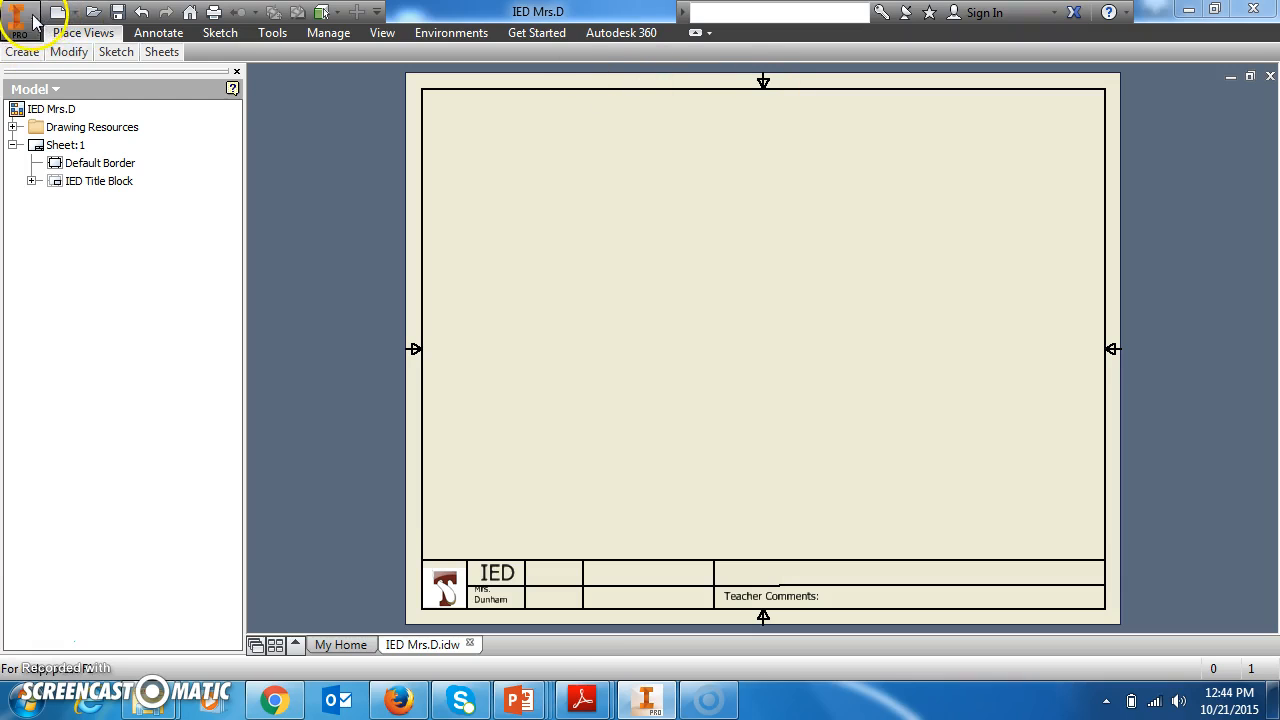
{"action": "left_click", "coordinate": [30, 226]}
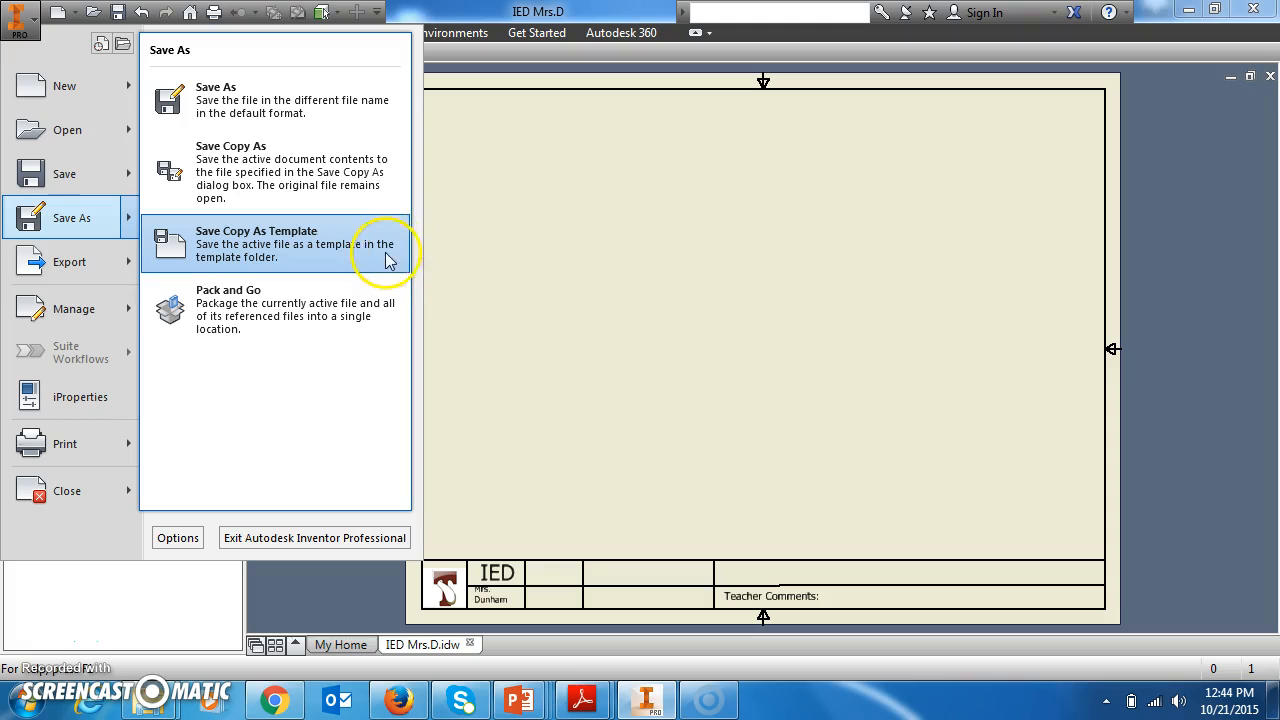
{"action": "left_click", "coordinate": [286, 240]}
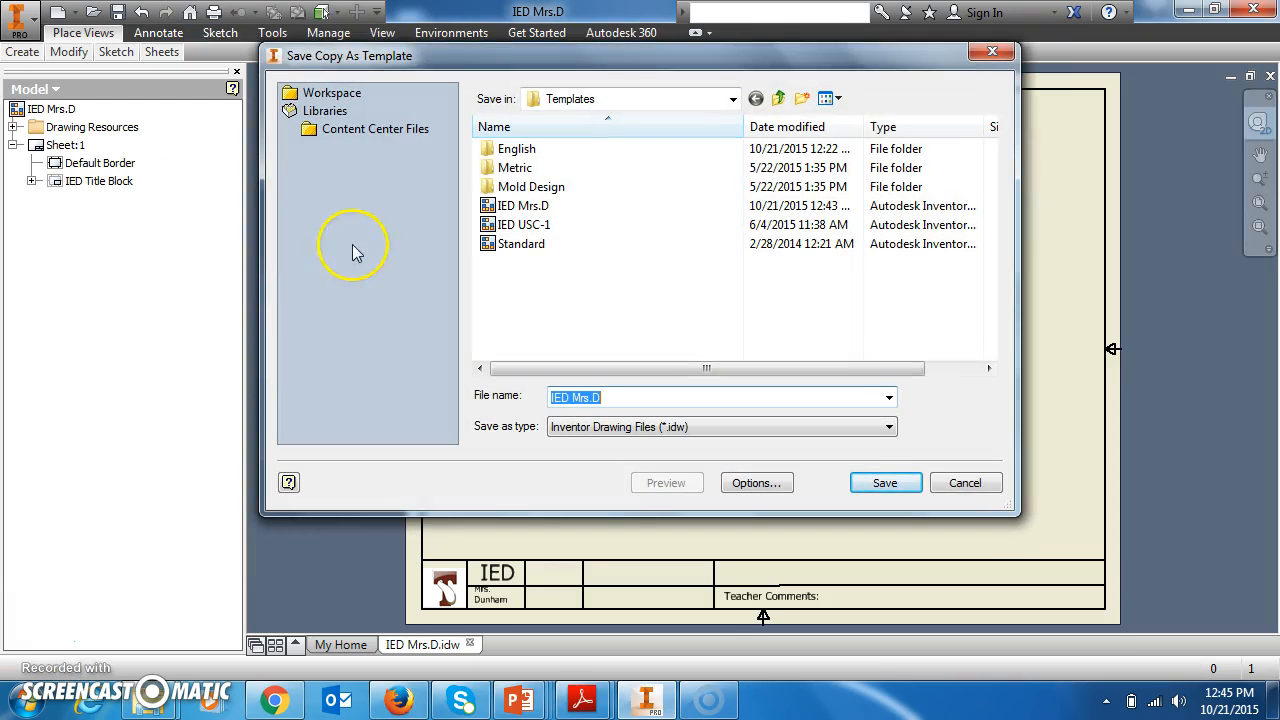
{"action": "left_click", "coordinate": [884, 488]}
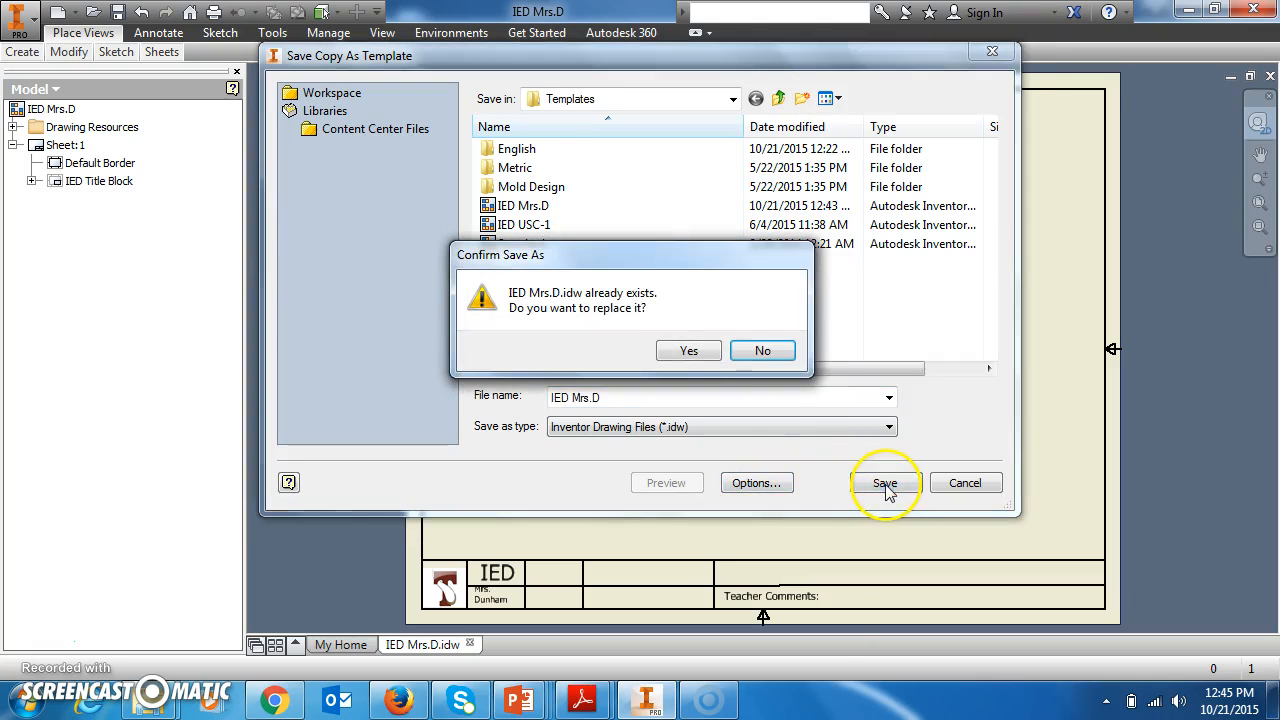
{"action": "left_click", "coordinate": [692, 350]}
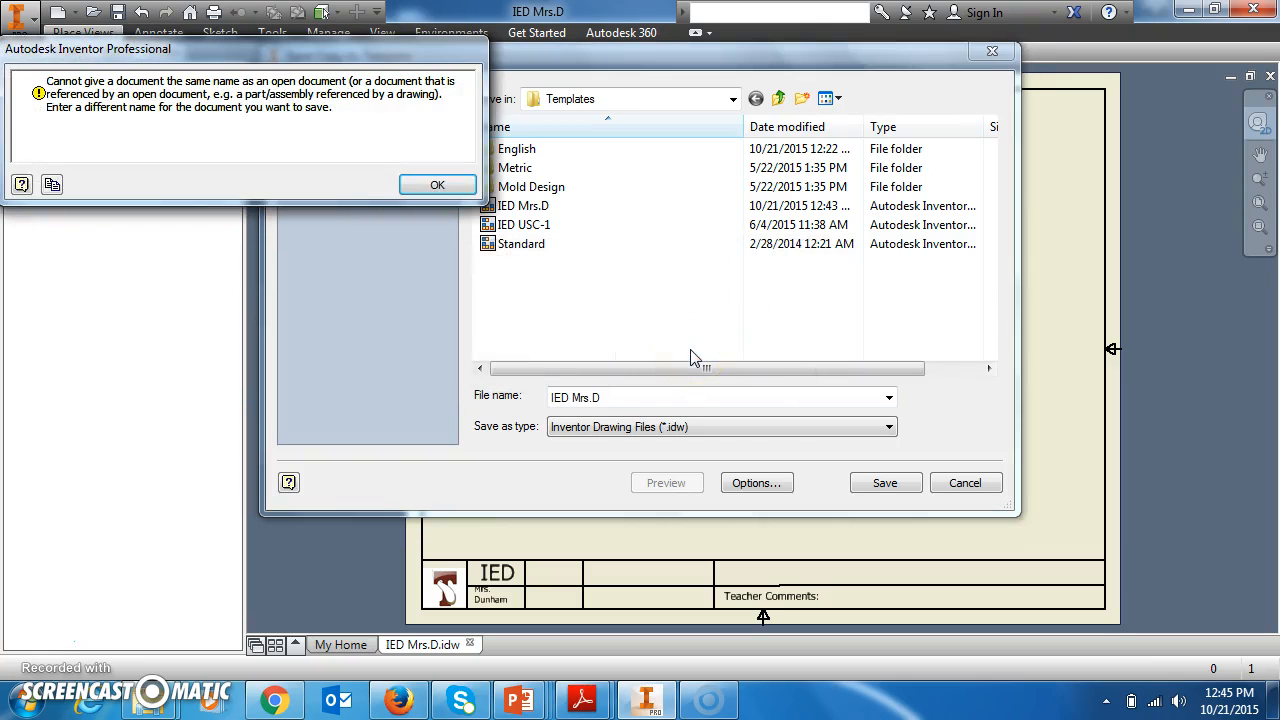
{"action": "left_click", "coordinate": [428, 185]}
{"action": "left_click", "coordinate": [966, 484]}
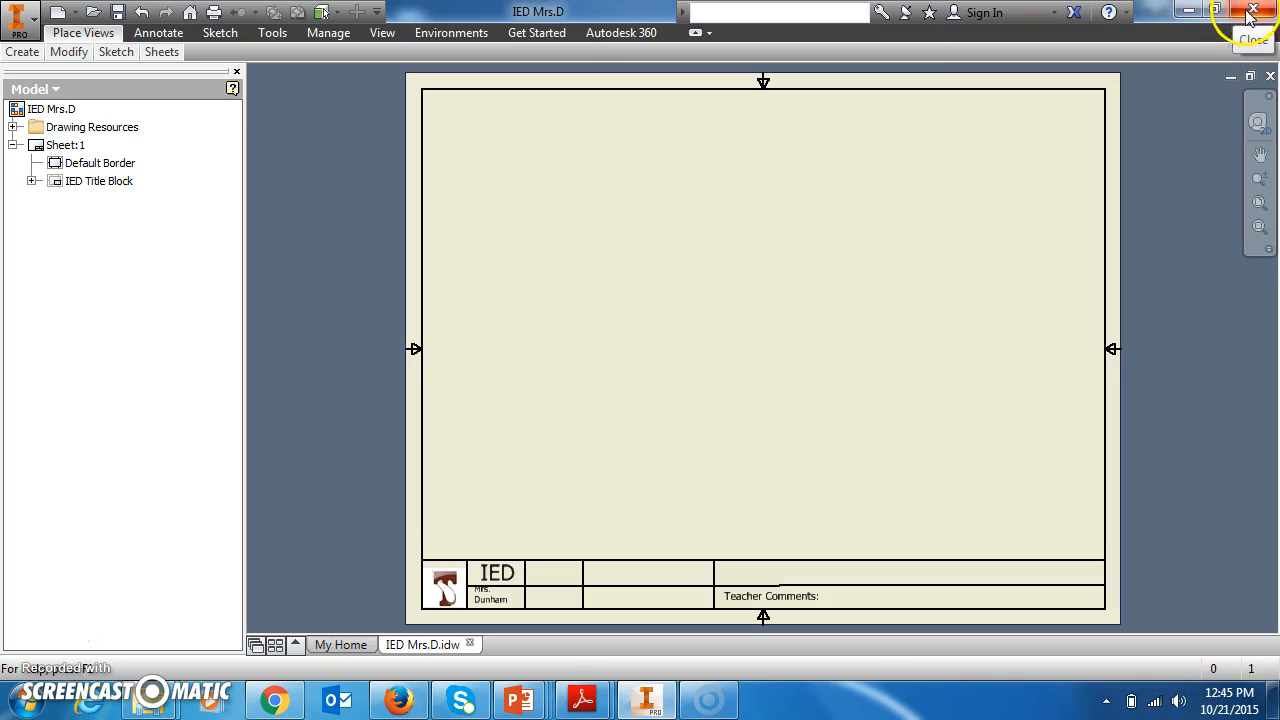
- Exit the program and relaunch Autodesk Inventor Professional 2015
{"action": "left_click", "coordinate": [14, 24]}
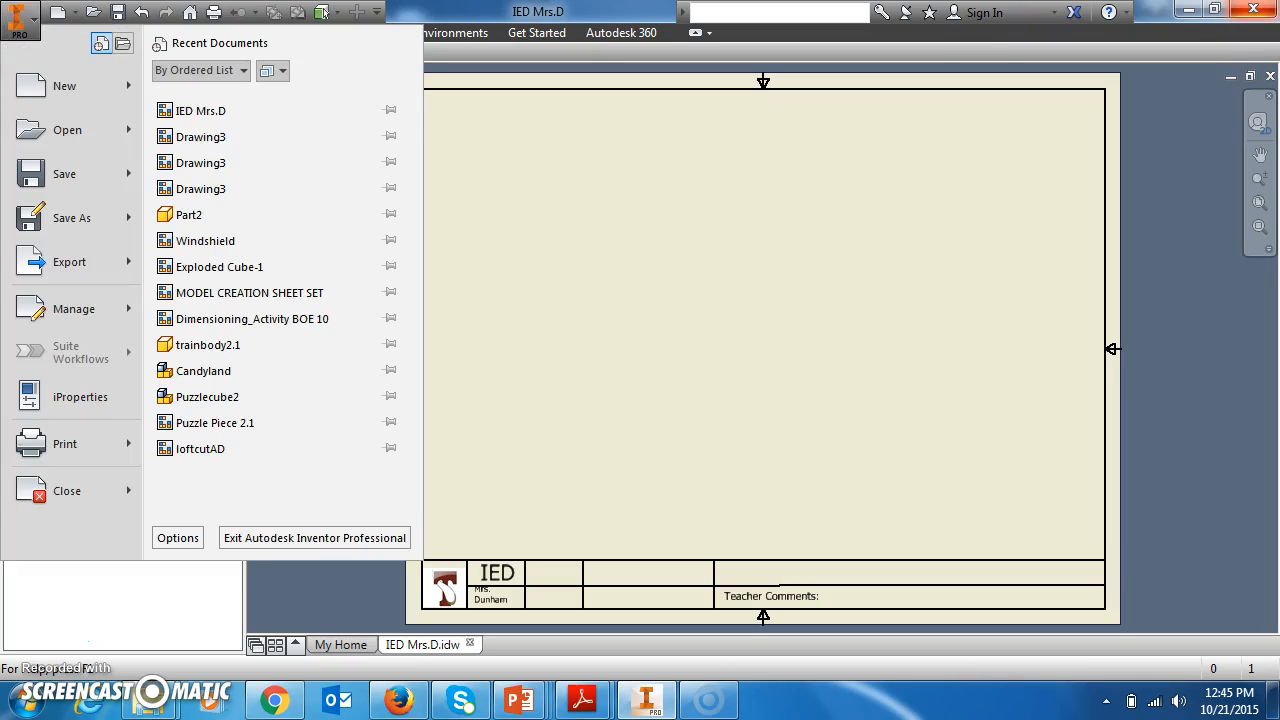
{"action": "left_click", "coordinate": [1262, 6]}
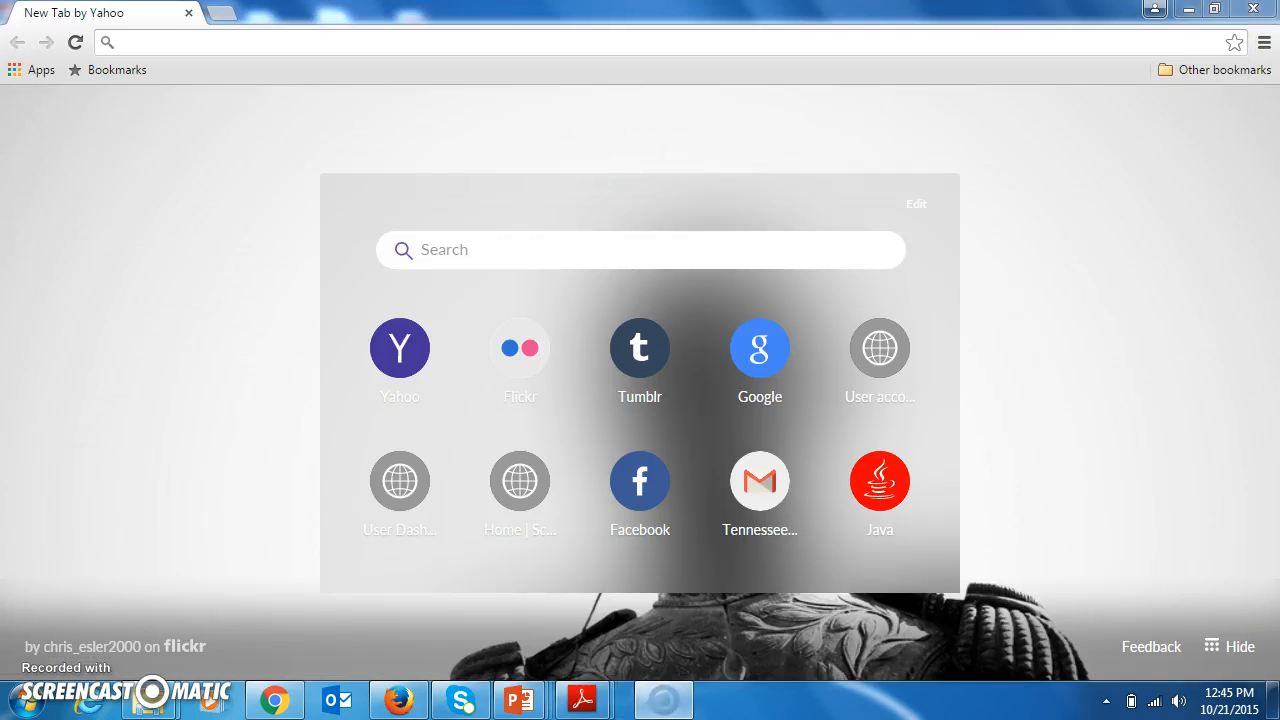
{"action": "left_click", "coordinate": [14, 700]}
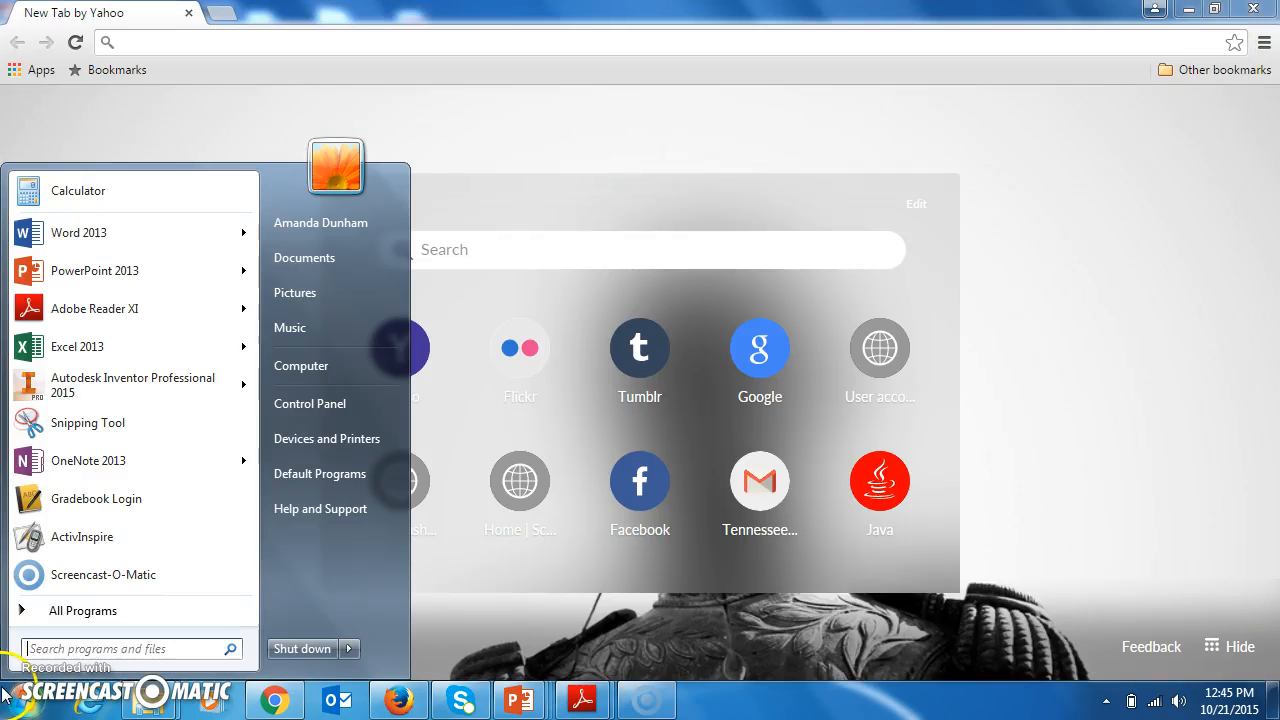
{"action": "left_click", "coordinate": [82, 392]}
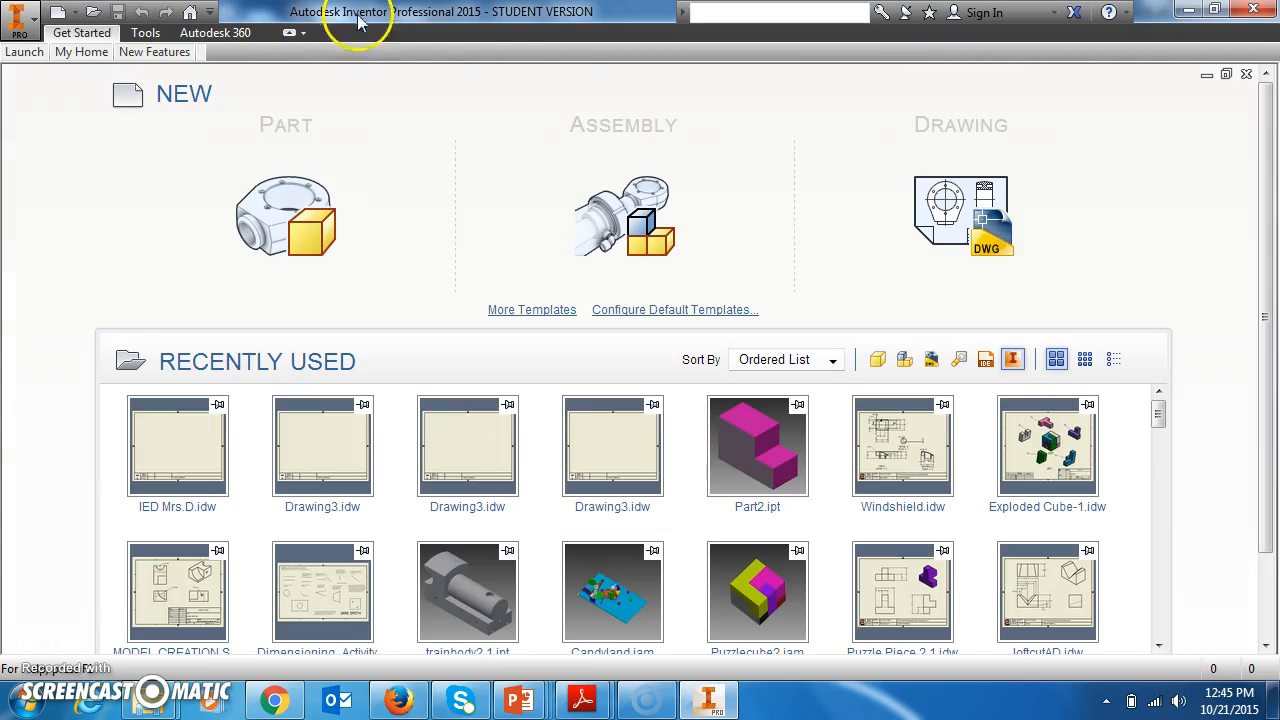
- Create a new drawing from the IED Mrs.D.idw template, resolving its missing image link with logo2
{"action": "left_click", "coordinate": [14, 24]}
{"action": "left_click", "coordinate": [30, 80]}
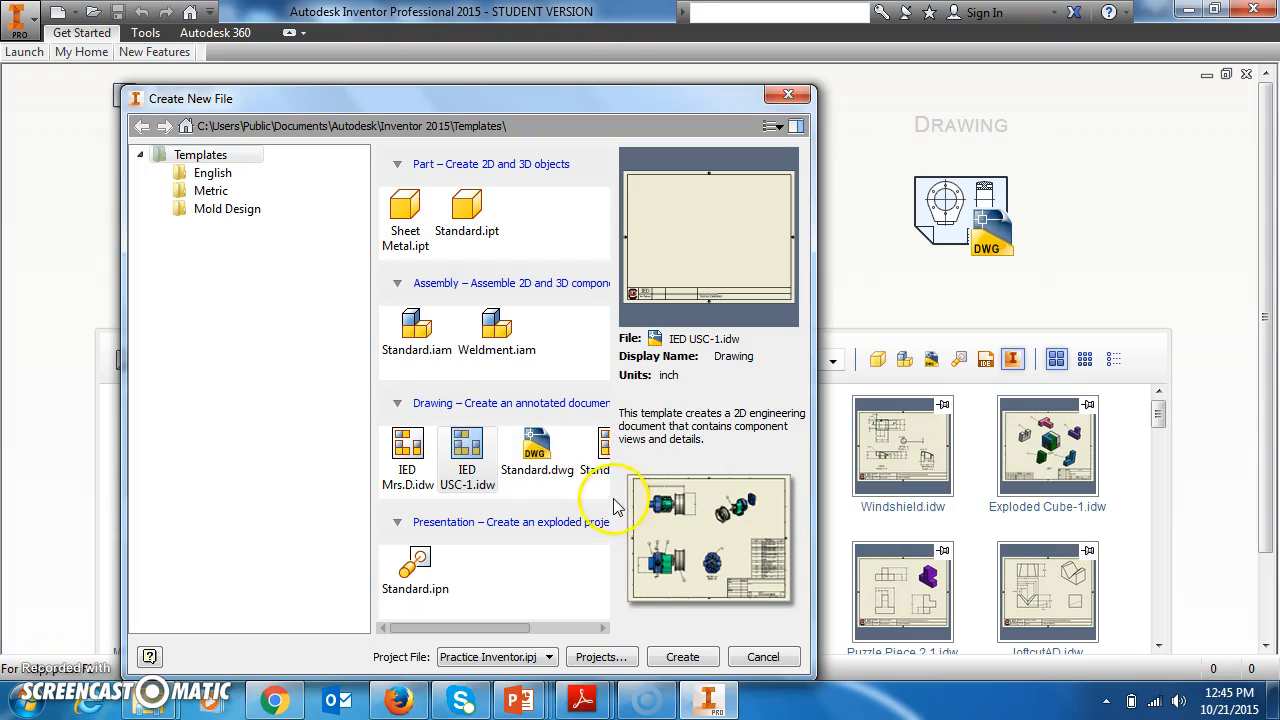
{"action": "left_click", "coordinate": [416, 479]}
{"action": "left_click", "coordinate": [410, 453]}
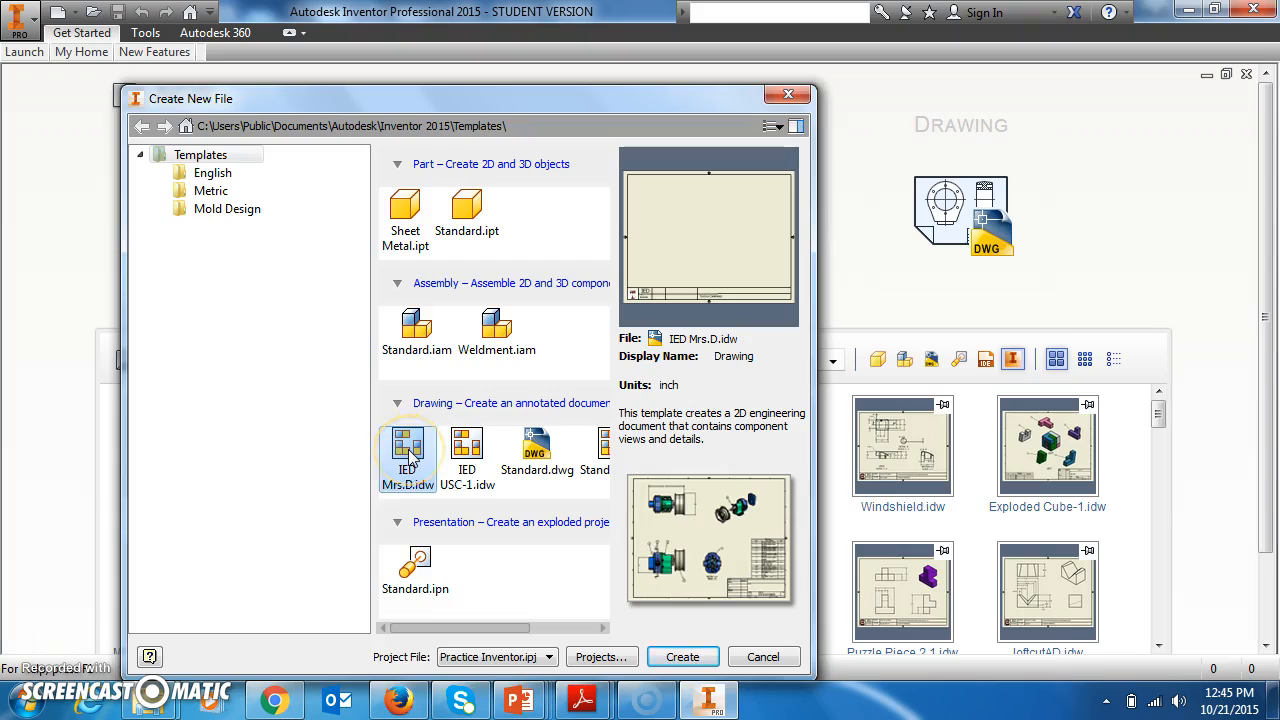
{"action": "double_click", "coordinate": [409, 457]}
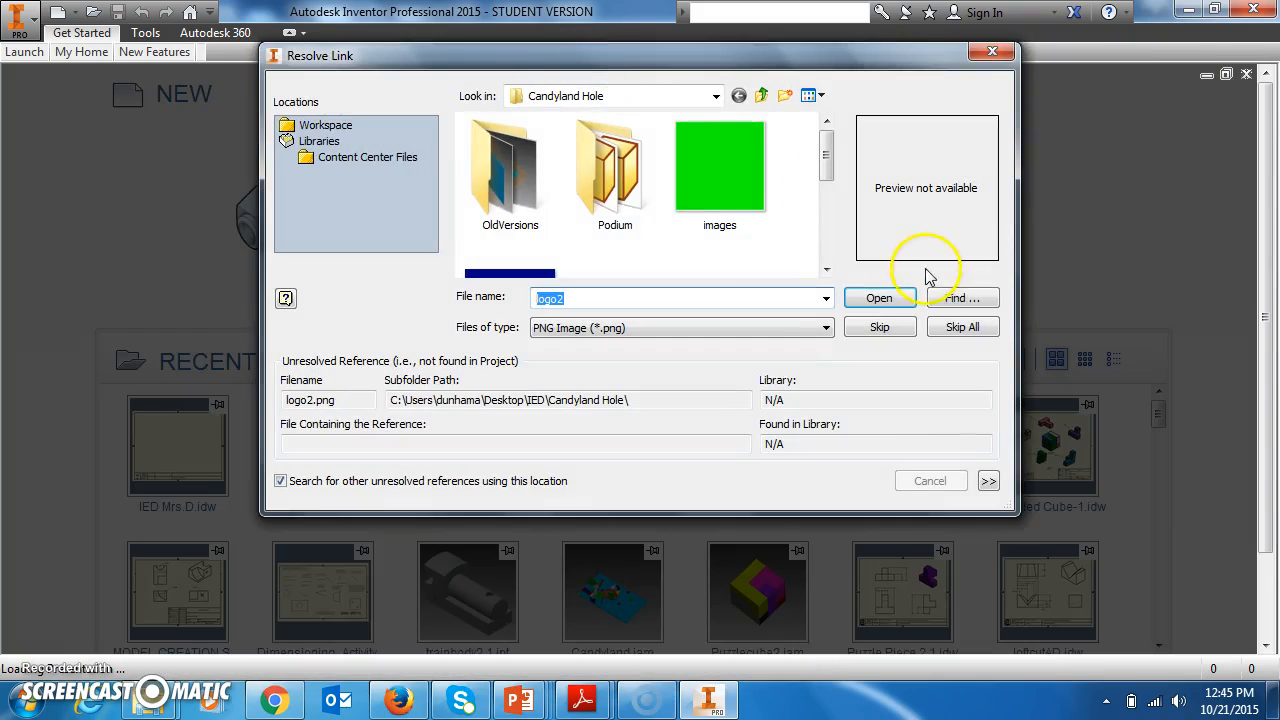
{"action": "left_click", "coordinate": [893, 303]}
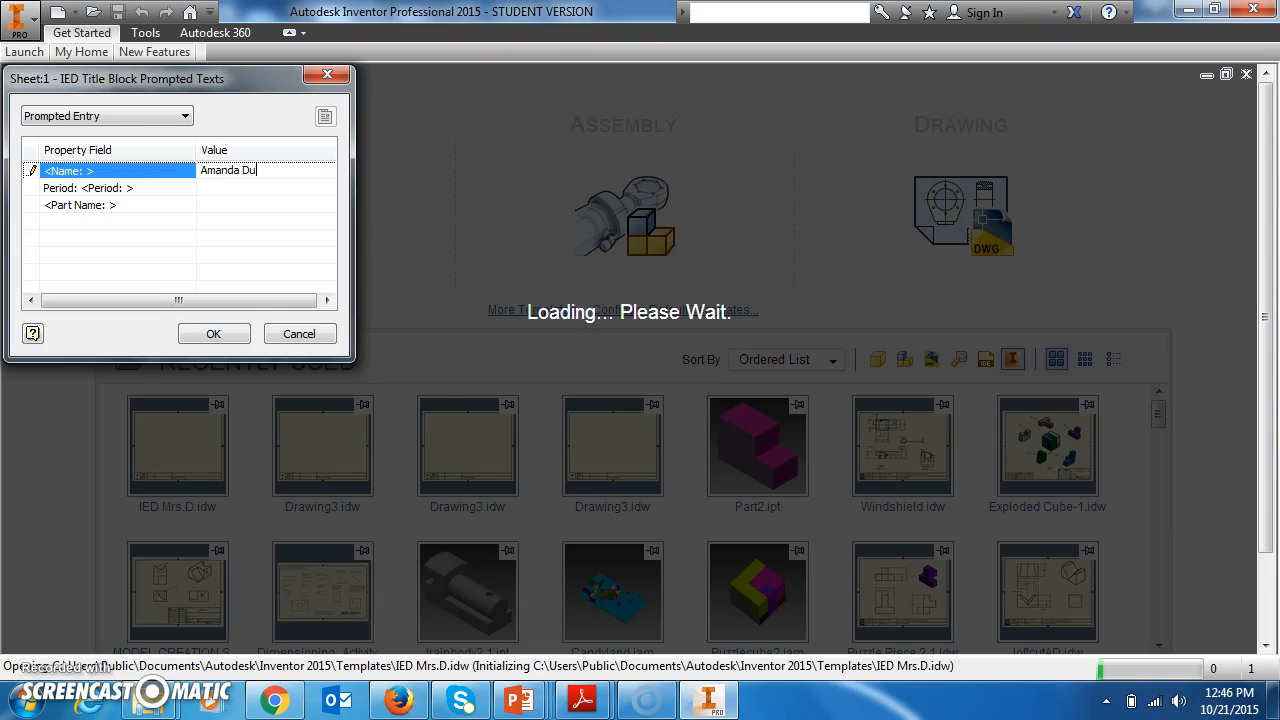
- Fill in the title block prompts with the student's full name, period 2nd and part name Blue Puzzle Number 1
{"action": "type", "text": "m"}
{"action": "key", "text": "Return"}
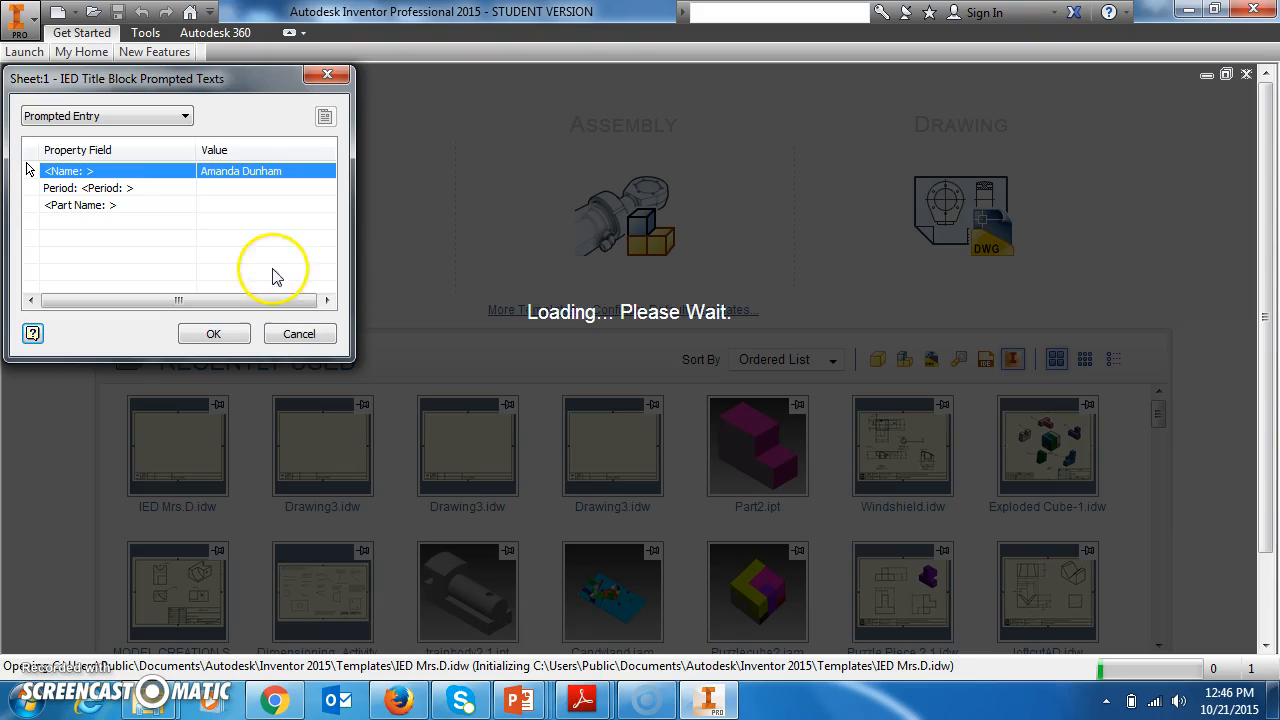
{"action": "left_click", "coordinate": [249, 187]}
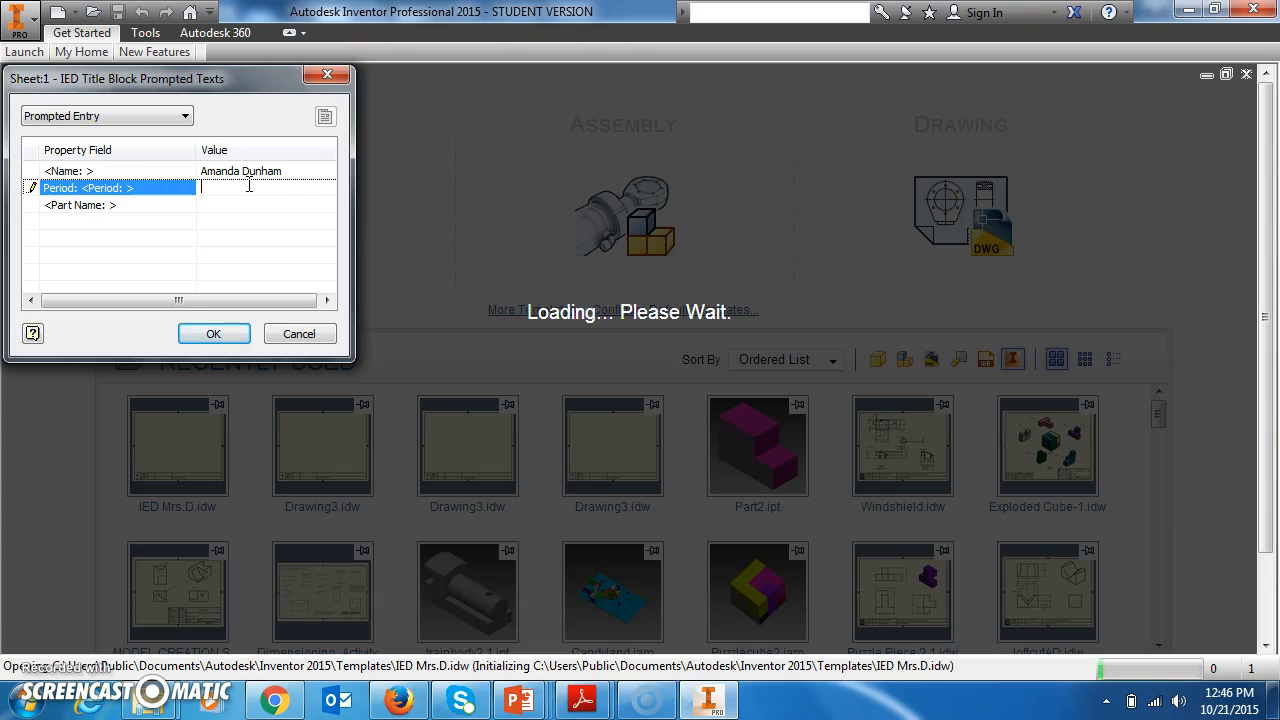
{"action": "left_click", "coordinate": [212, 205]}
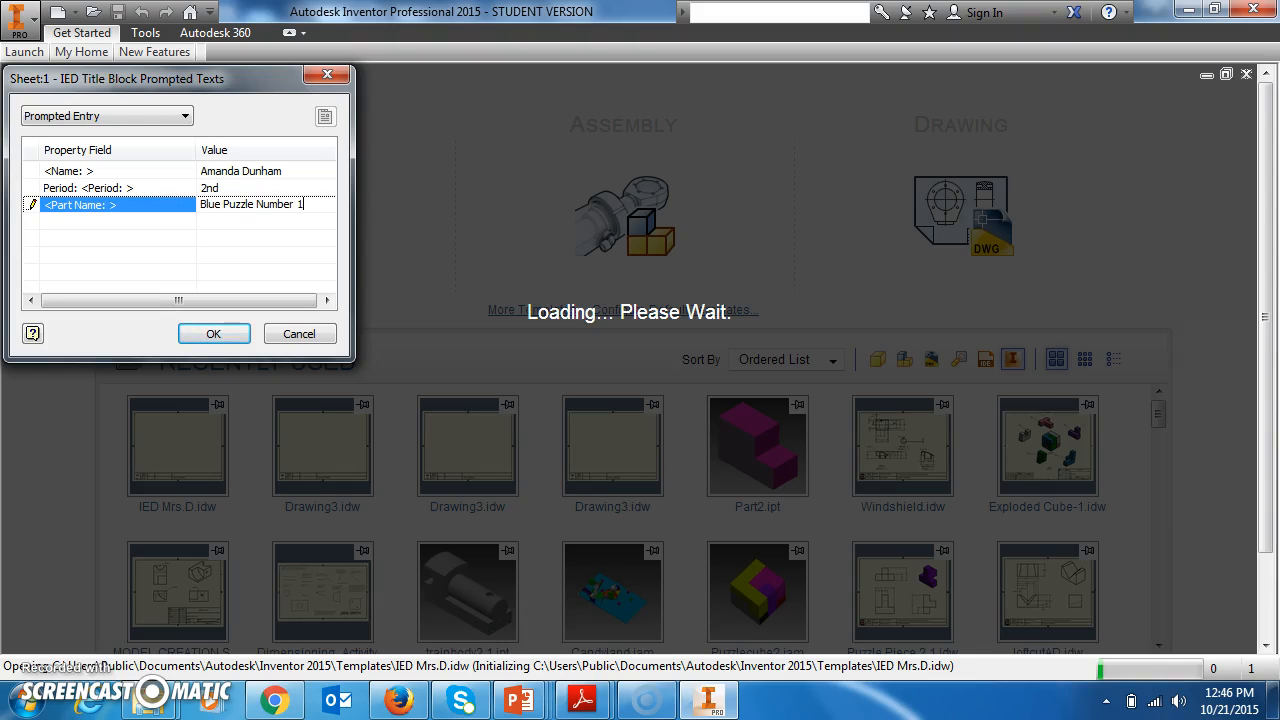
{"action": "left_click", "coordinate": [214, 334]}
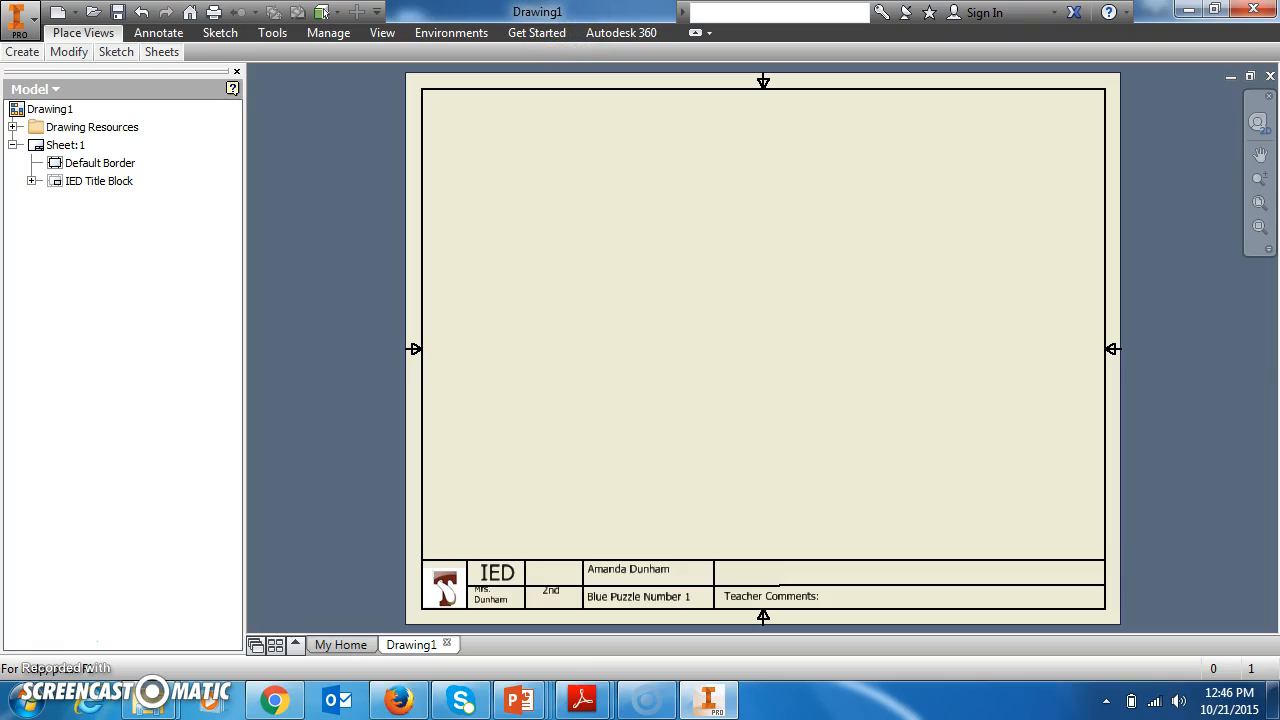
- Create a front base view of Puzzle Piece 2.5.ipt from the IED Puzzle Cube folder at 1:1 scale
{"action": "left_click", "coordinate": [24, 53]}
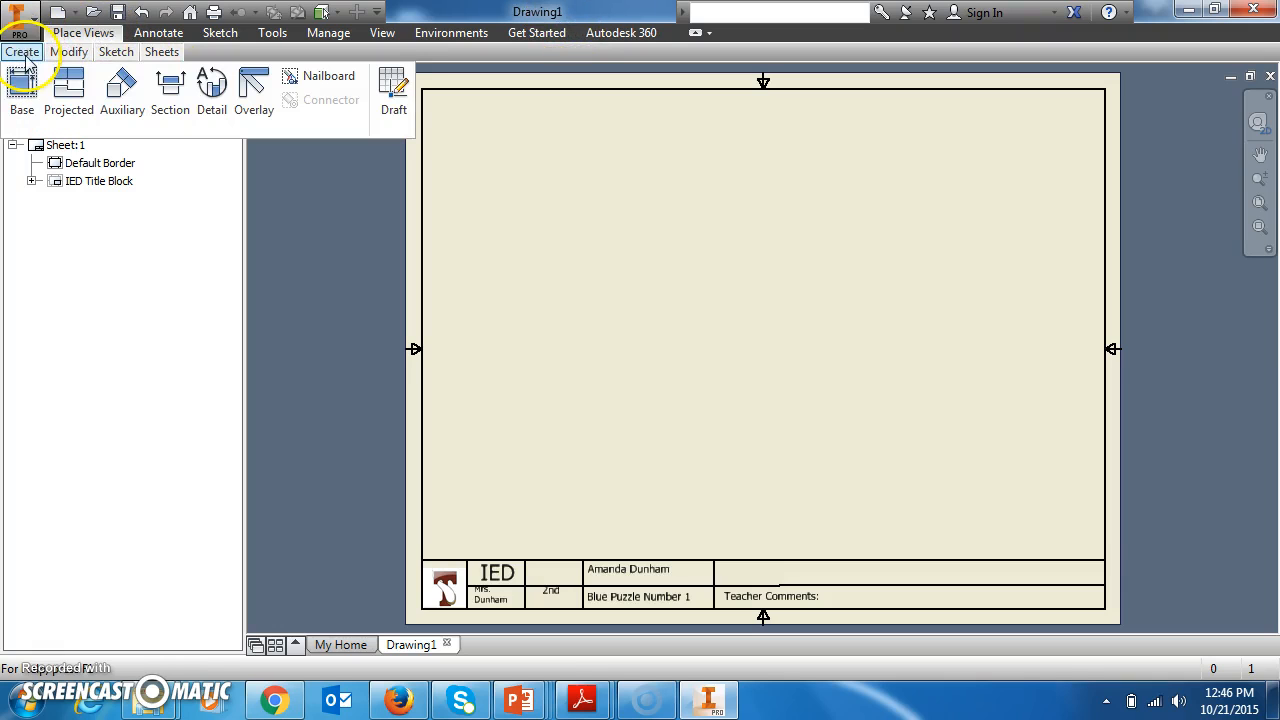
{"action": "left_click", "coordinate": [22, 90]}
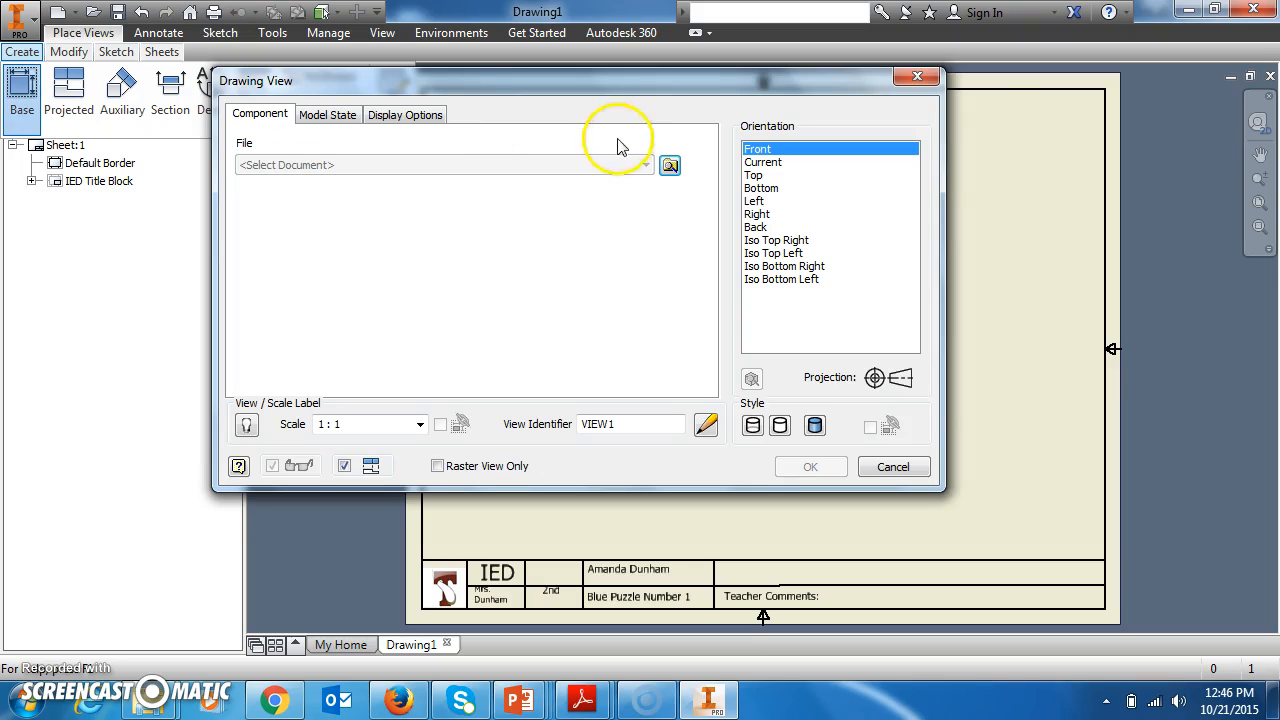
{"action": "left_click", "coordinate": [669, 165]}
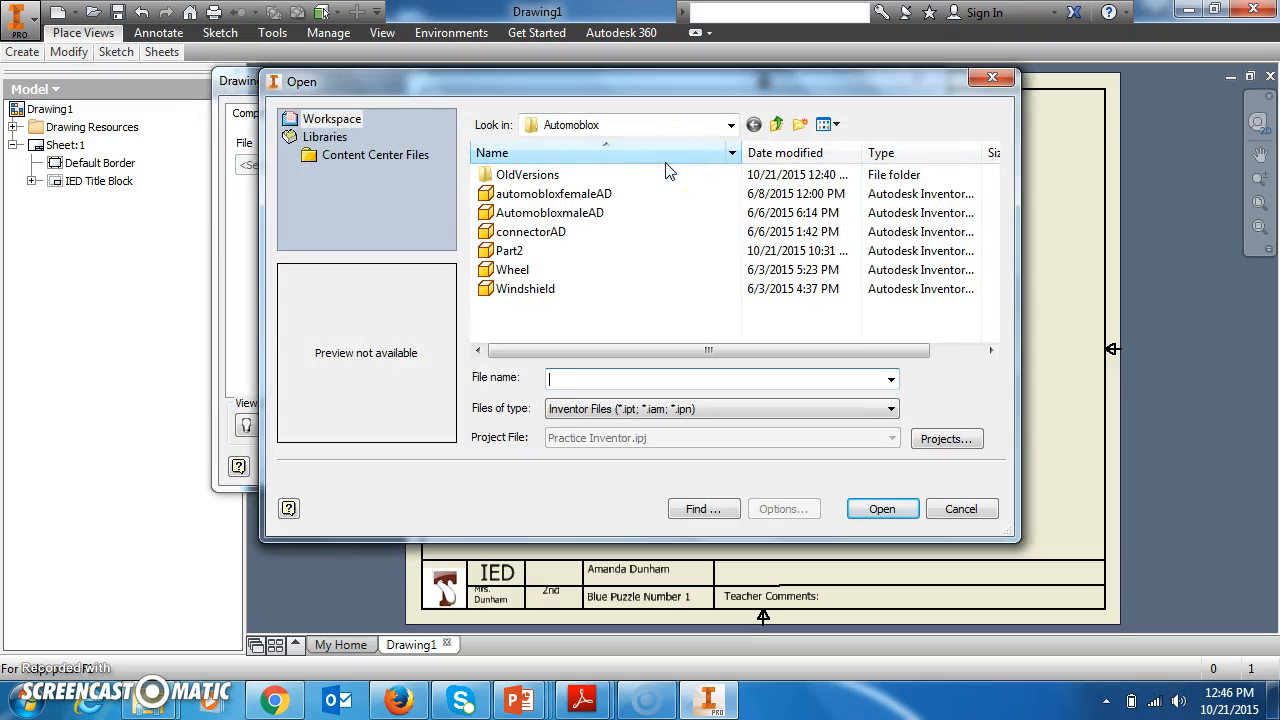
{"action": "left_click", "coordinate": [731, 125]}
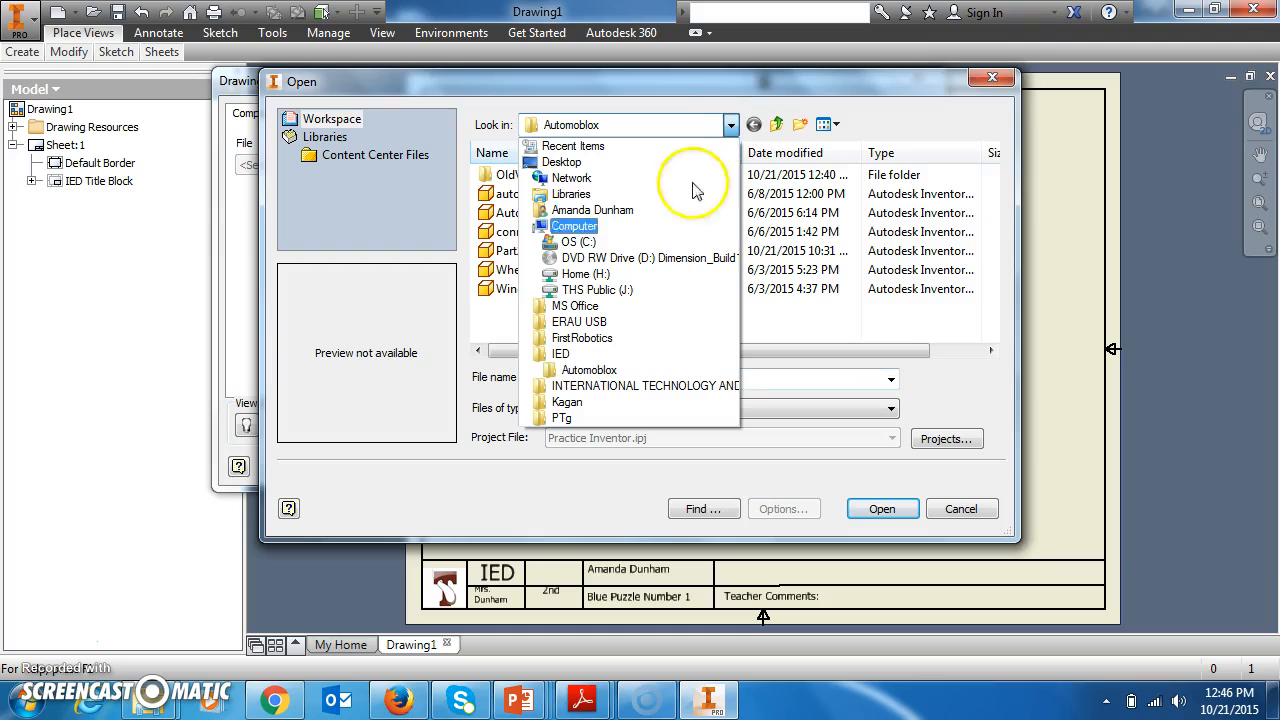
{"action": "left_click", "coordinate": [628, 353]}
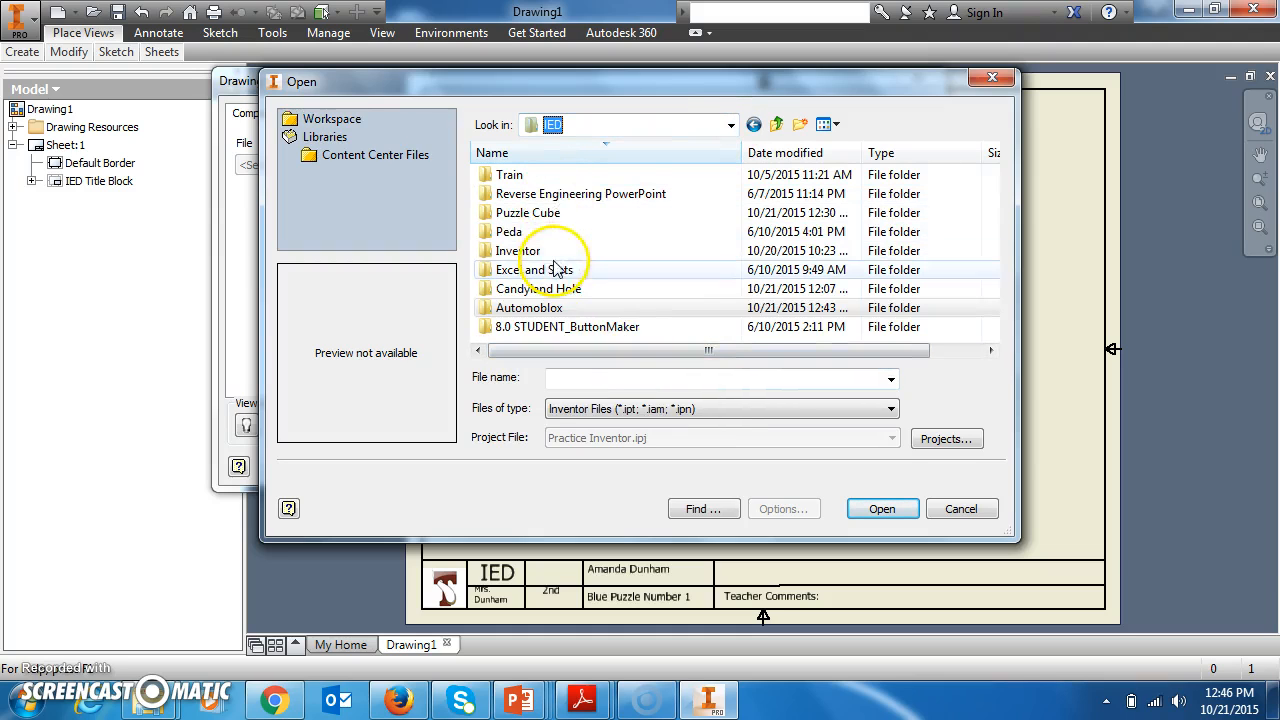
{"action": "left_click", "coordinate": [547, 216]}
{"action": "double_click", "coordinate": [547, 216]}
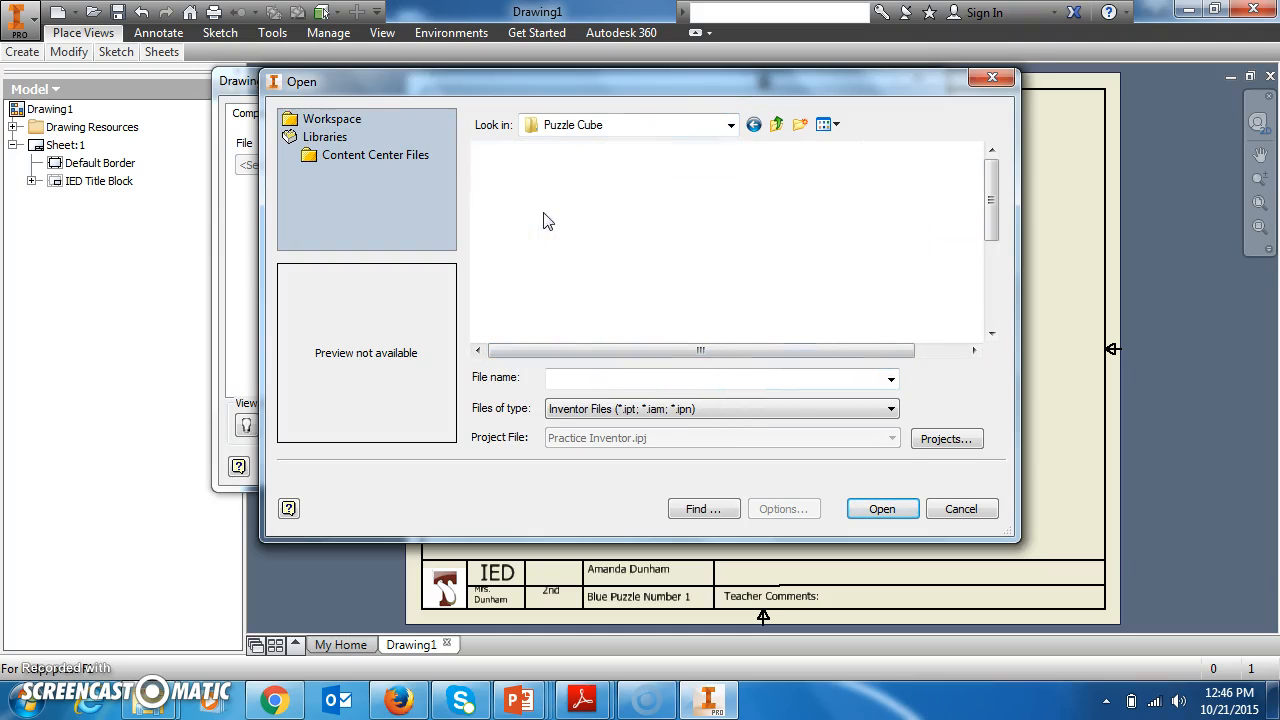
{"action": "double_click", "coordinate": [551, 274]}
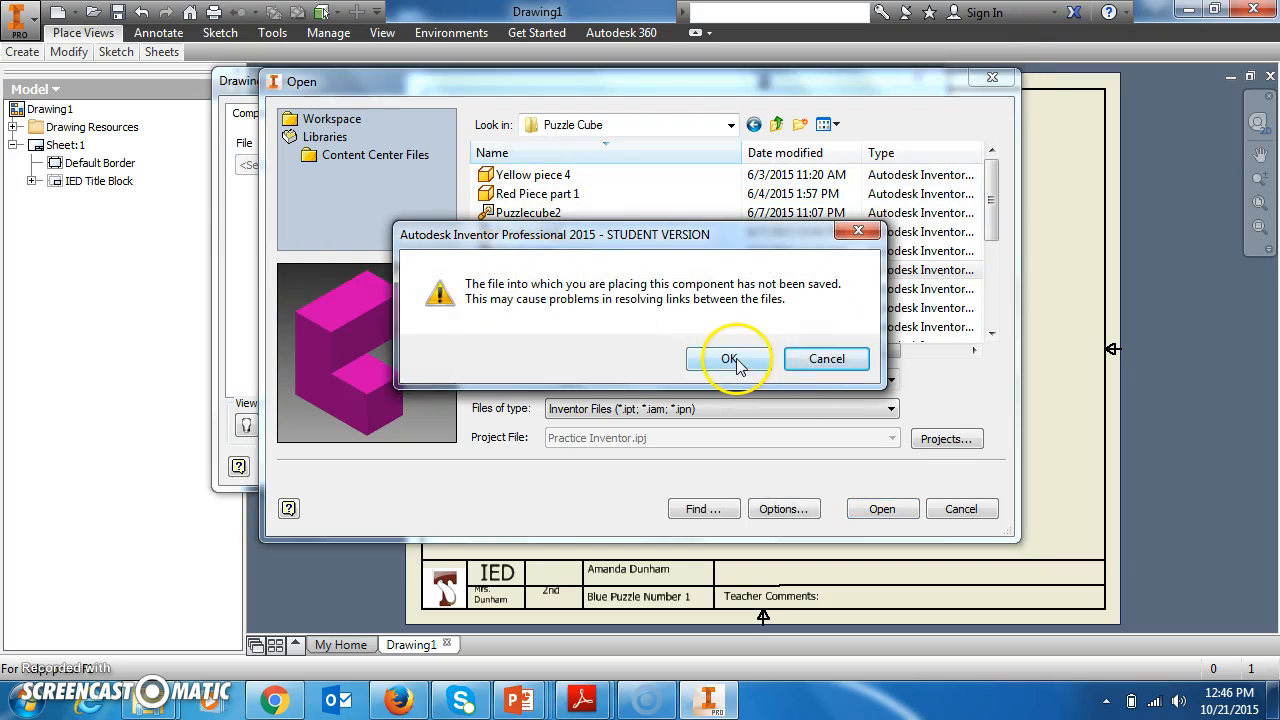
{"action": "left_click", "coordinate": [736, 362]}
{"action": "left_click", "coordinate": [572, 366]}
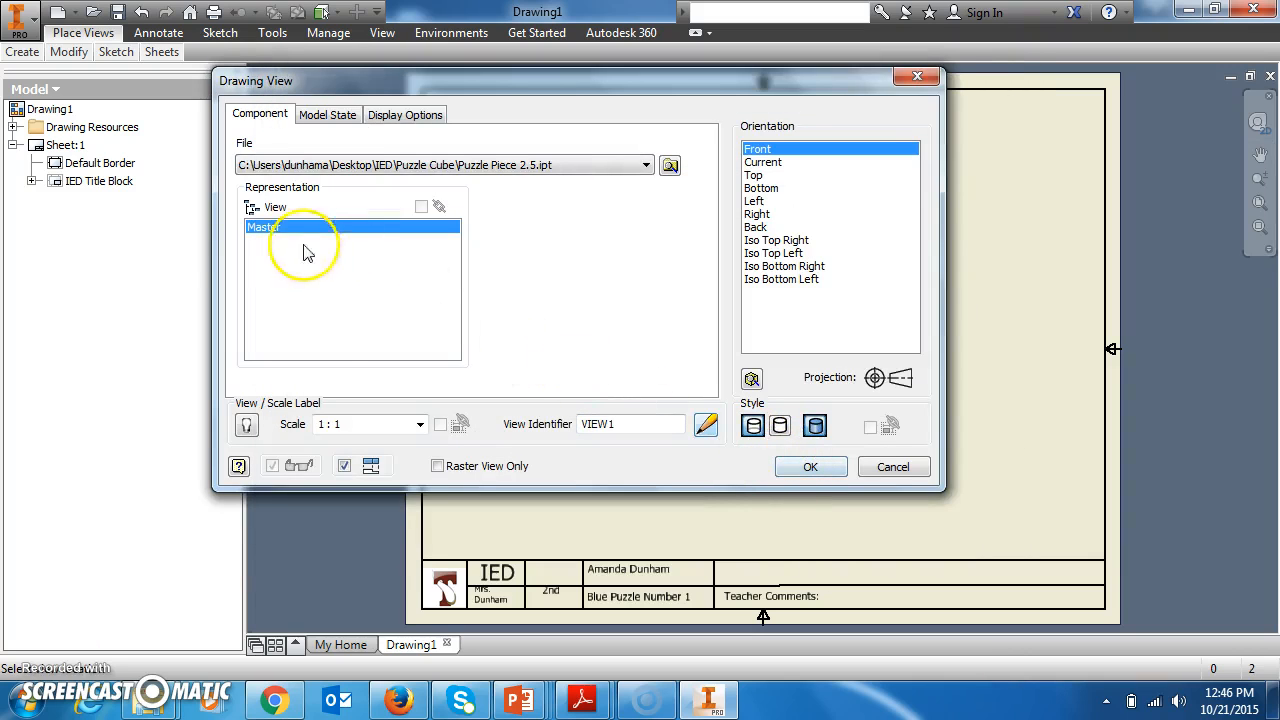
{"action": "left_click", "coordinate": [810, 468]}
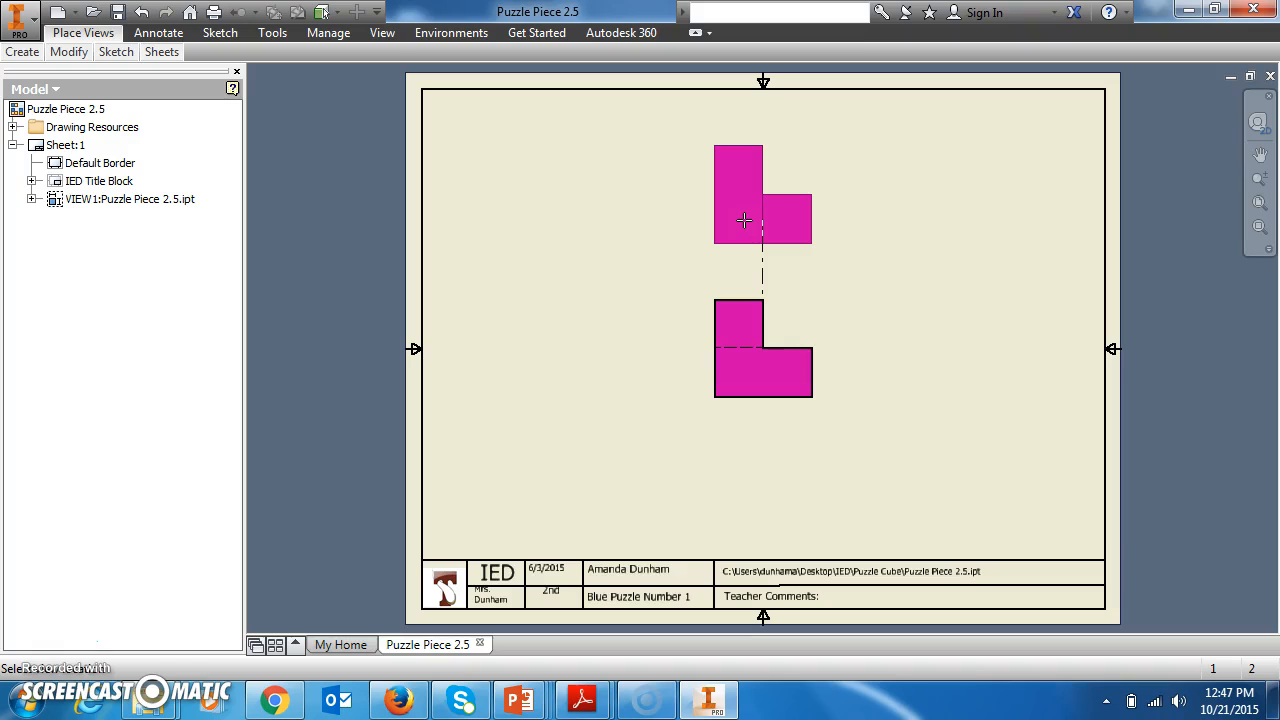
- Project a top view above the front view, a right-side view beside it and an isometric view in the sheet's upper-right area
{"action": "left_click", "coordinate": [745, 220]}
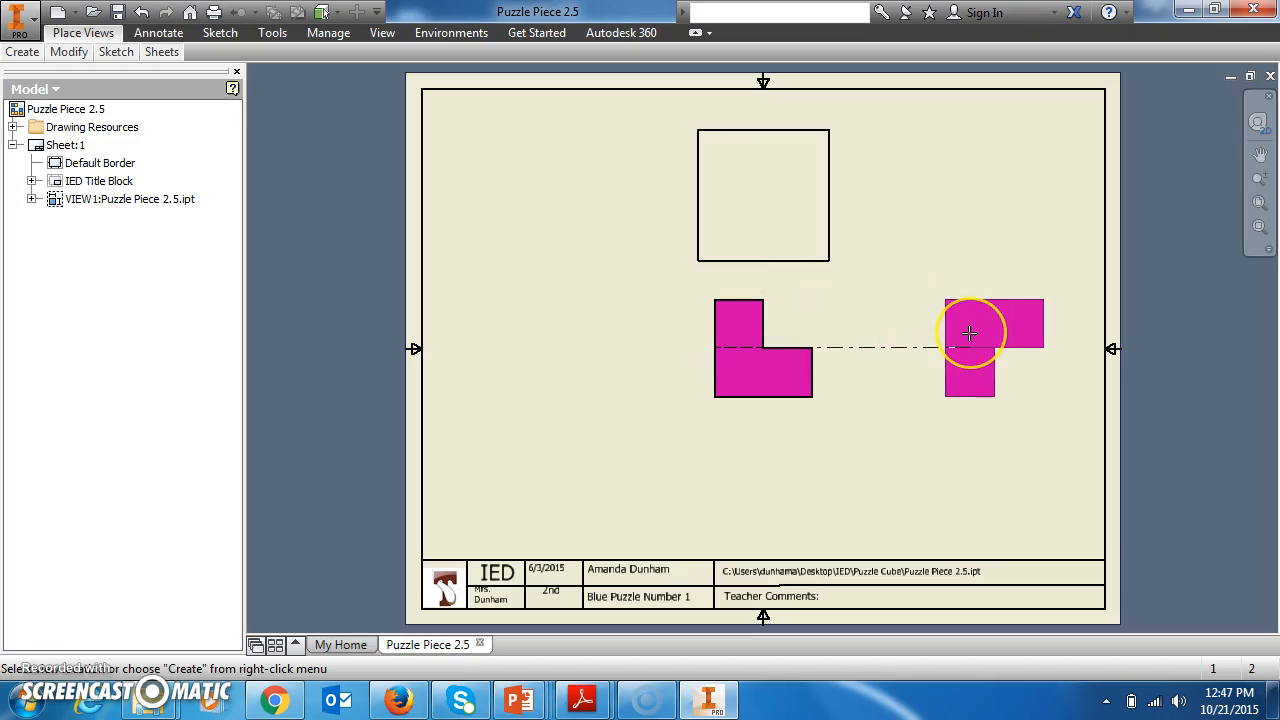
{"action": "left_click", "coordinate": [969, 333]}
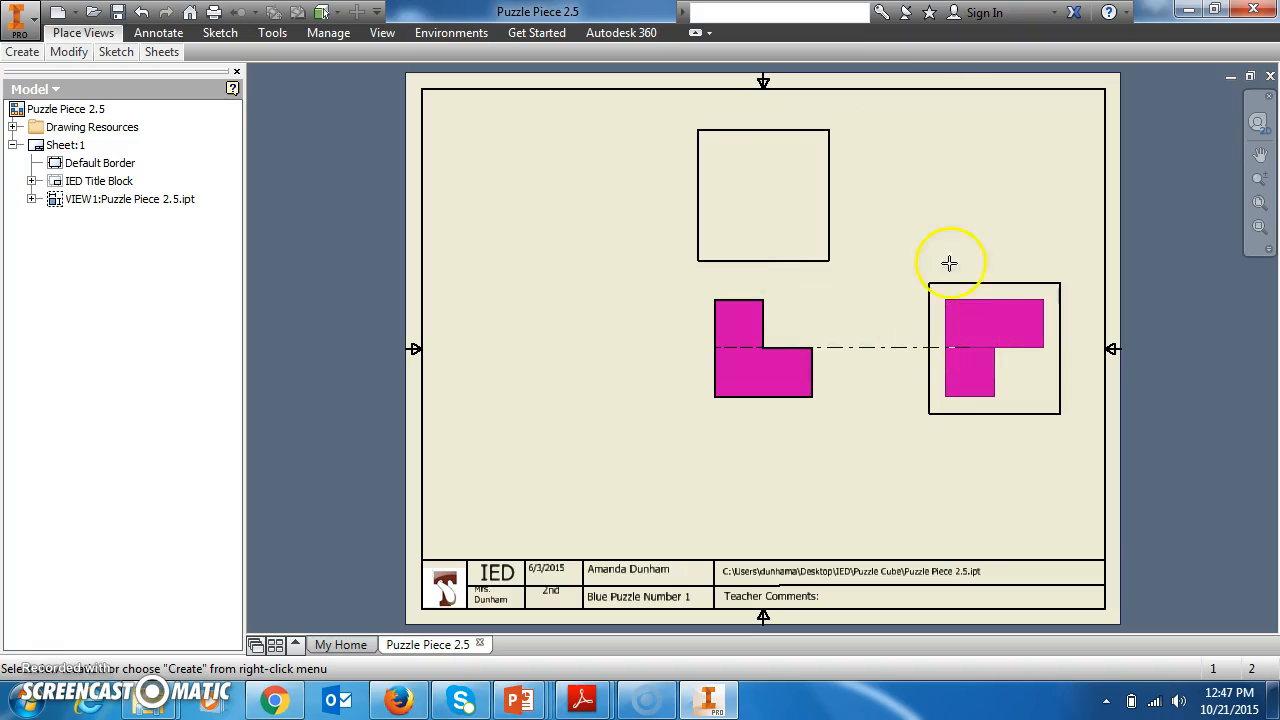
{"action": "left_click", "coordinate": [982, 184]}
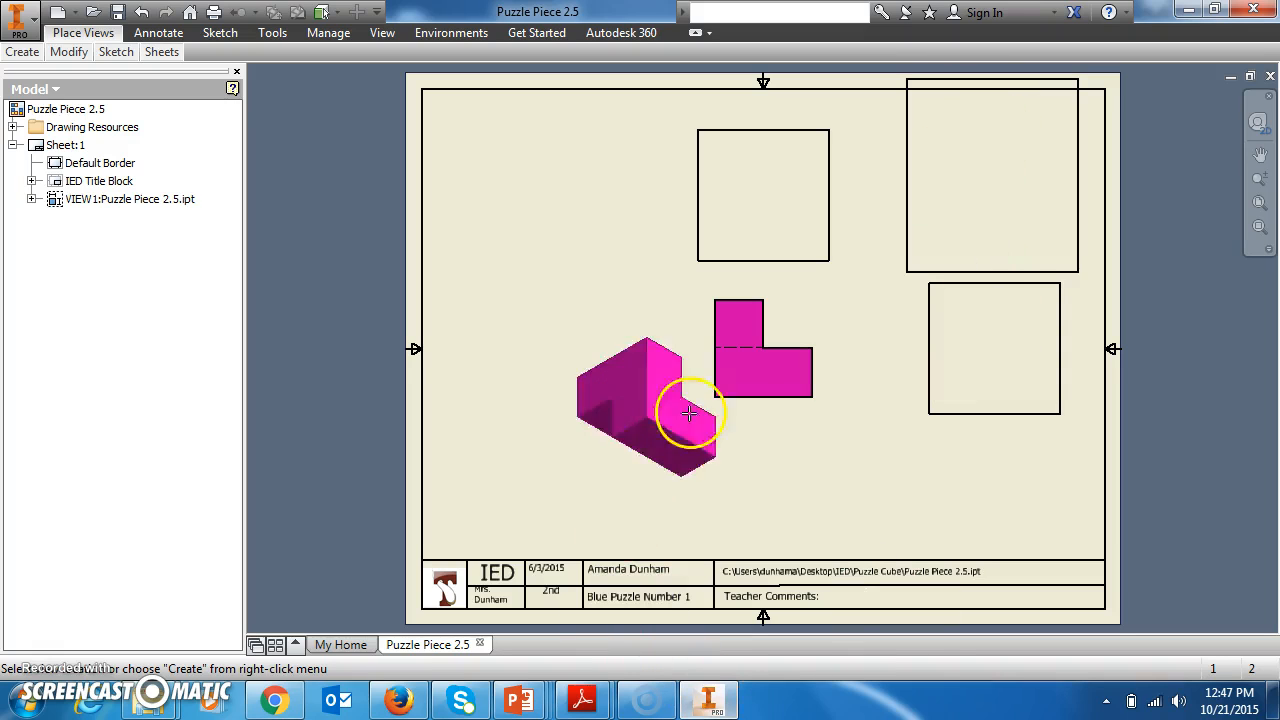
{"action": "right_click", "coordinate": [947, 230]}
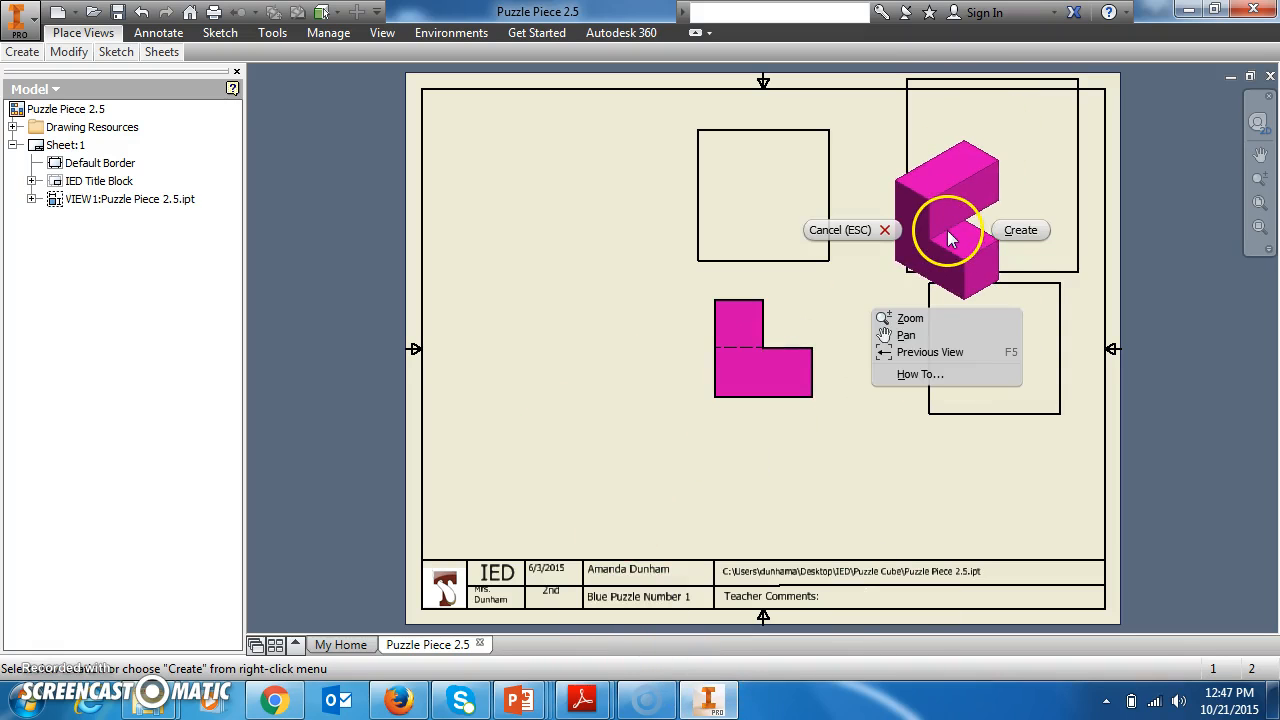
{"action": "left_click", "coordinate": [1018, 231]}
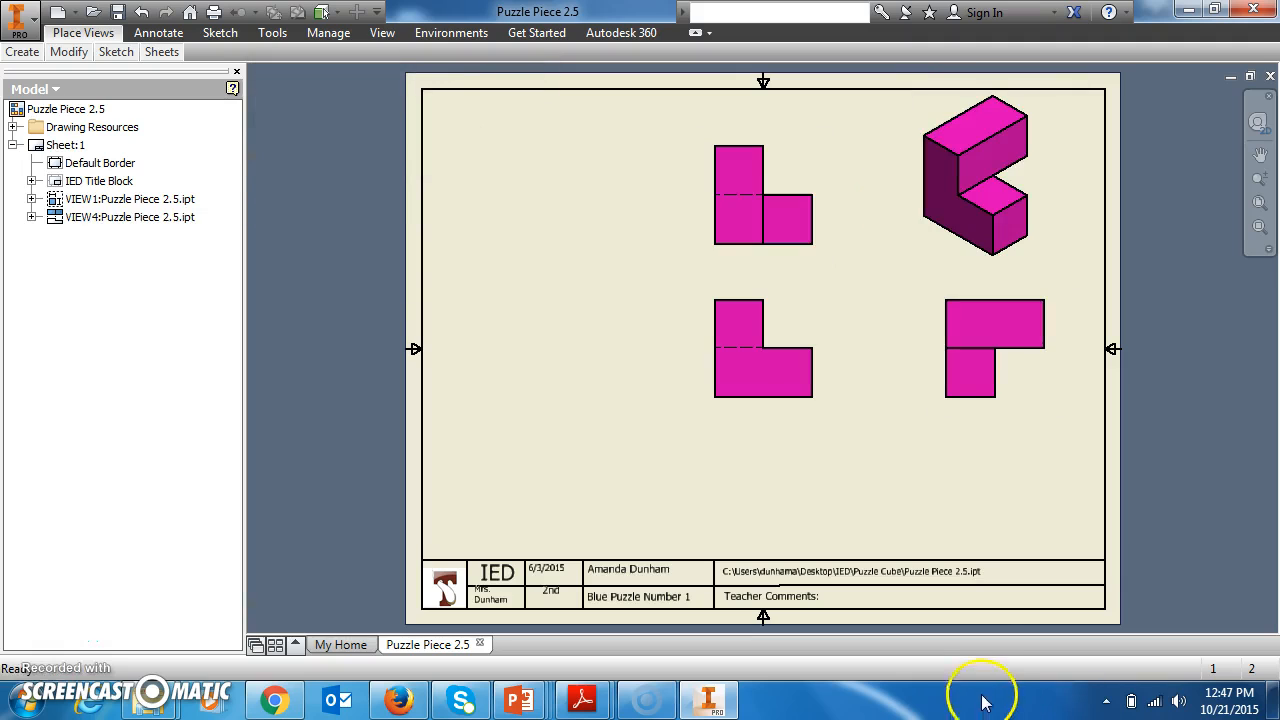